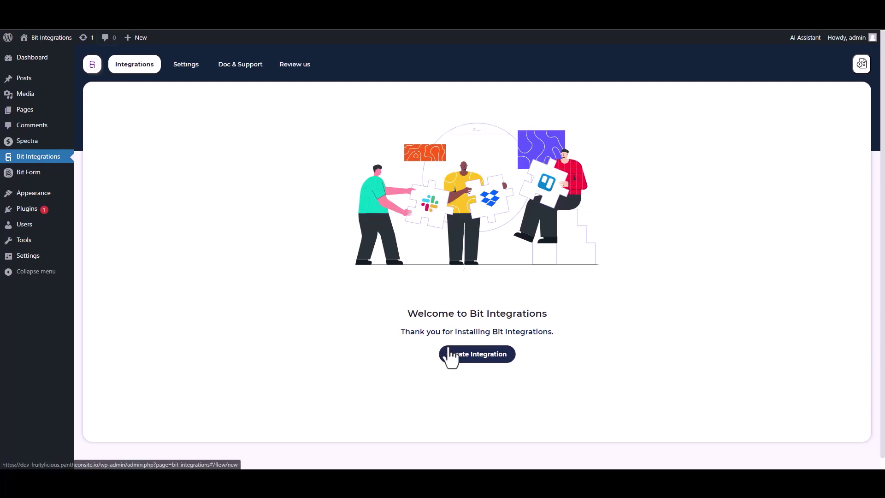
# Pick Spectra as the trigger after searching 'sp', and start fetching a form submission
pyautogui.write('sp')
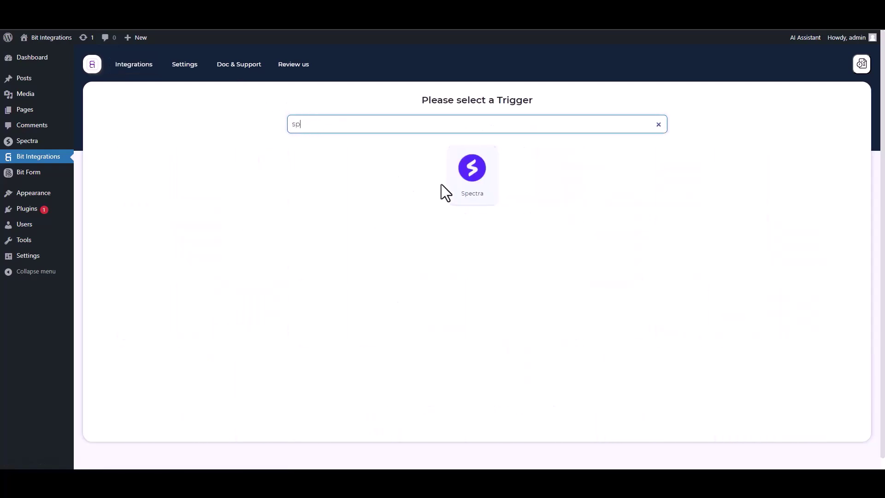
pyautogui.click(445, 184)
pyautogui.click(472, 214)
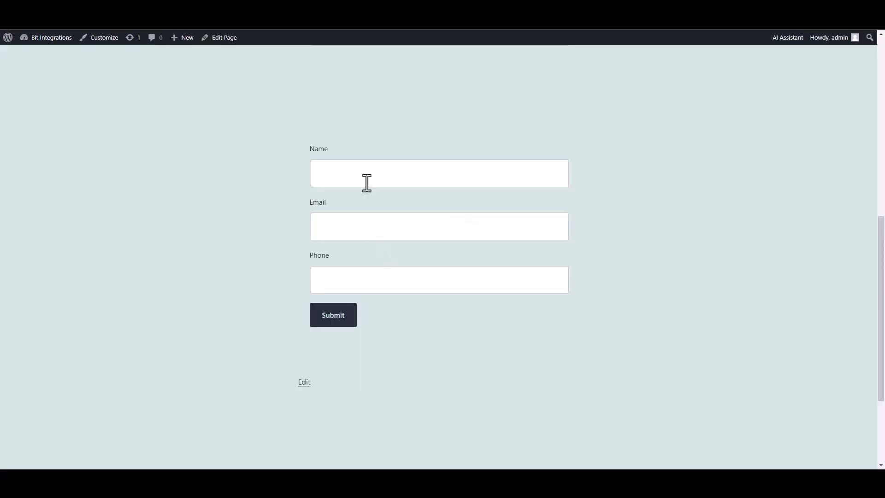
# Submit the Spectra form with name 'test', a test e-mail address and a test phone number
pyautogui.click(366, 182)
pyautogui.write('test')
pyautogui.click(523, 229)
pyautogui.write('test@gmail.com')
pyautogui.press('Tab')
pyautogui.write('45645625')
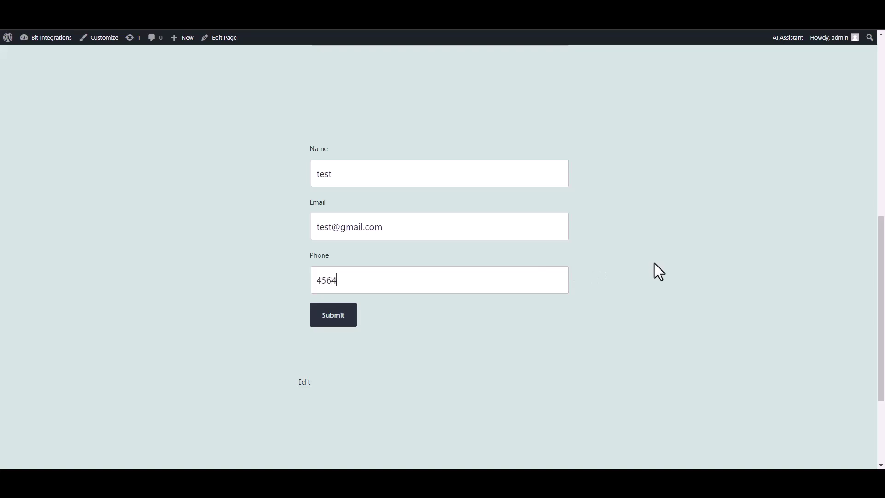
pyautogui.click(336, 320)
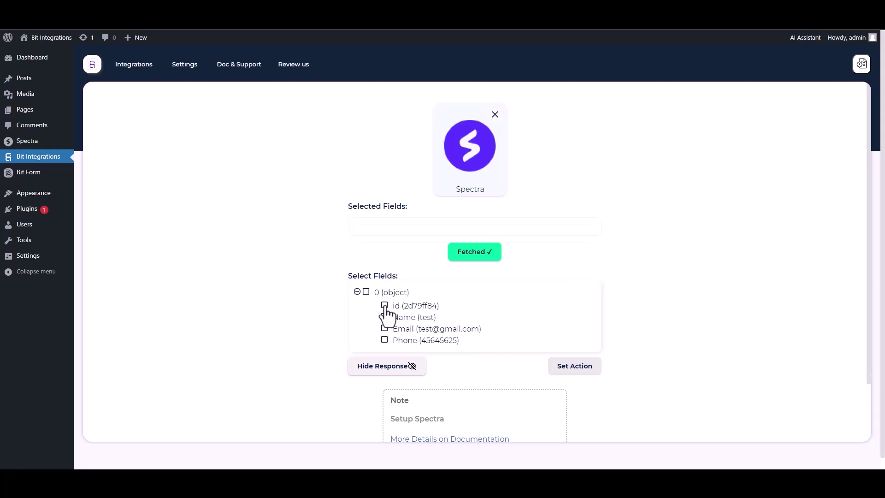
# Select the id, Name, Email and Phone fields from the fetched submission
pyautogui.click(385, 306)
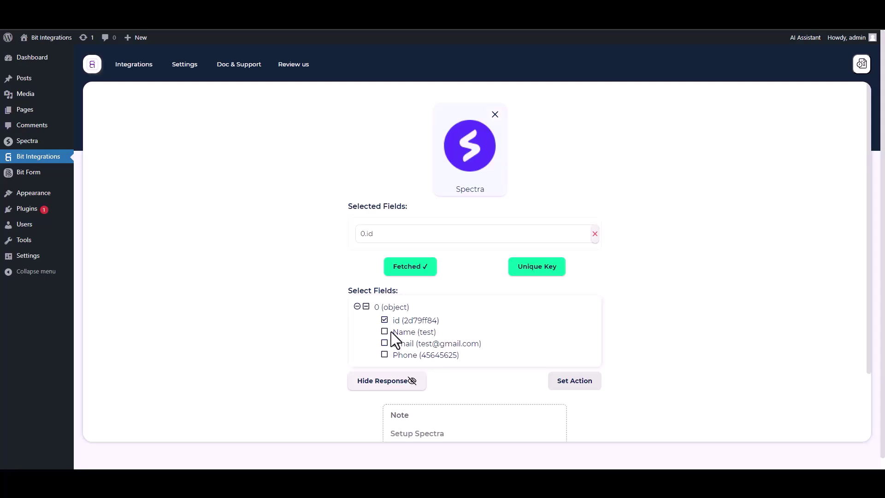
pyautogui.click(385, 332)
pyautogui.click(385, 365)
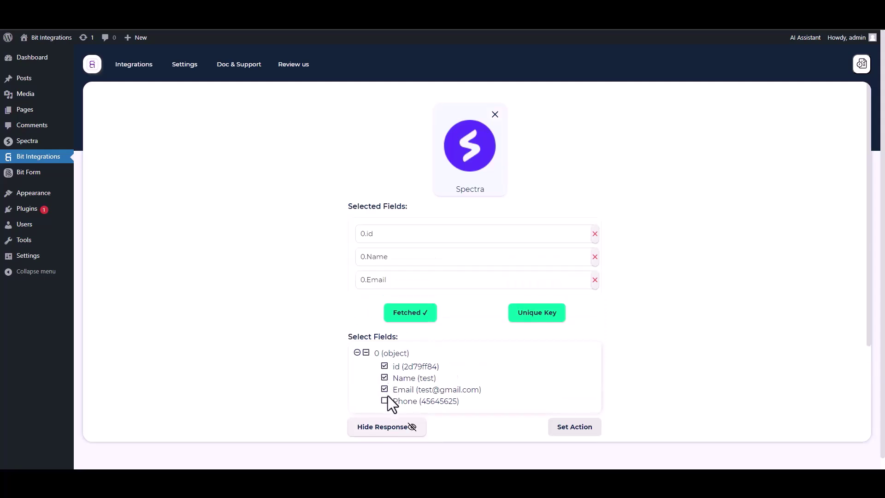
pyautogui.click(384, 400)
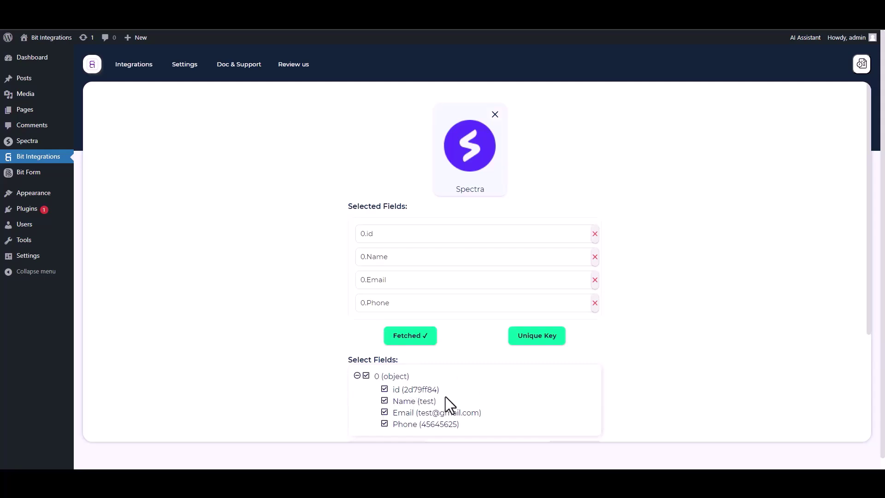
# Set 0.id as the unique primary key
pyautogui.click(533, 342)
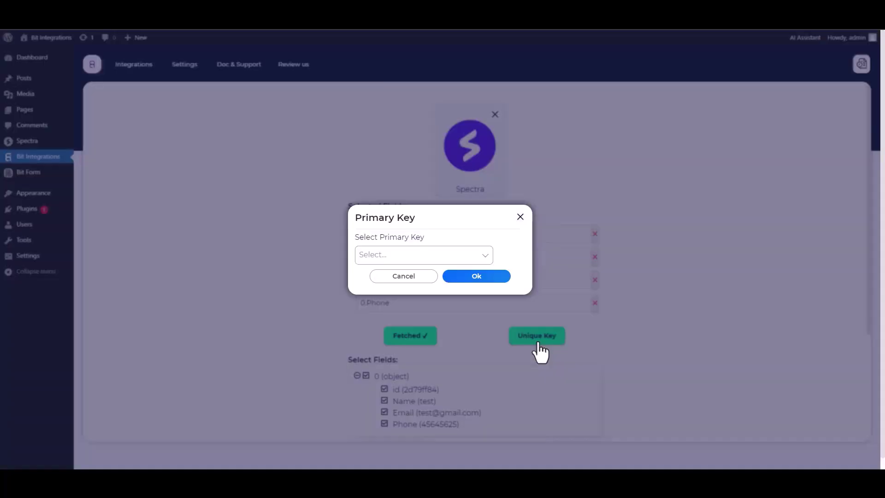
pyautogui.click(416, 255)
pyautogui.click(375, 276)
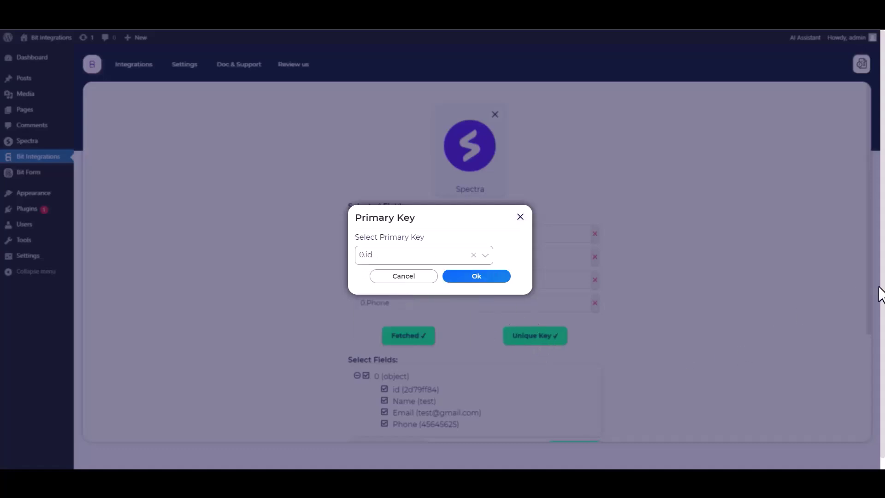
pyautogui.click(477, 279)
pyautogui.scroll(-1, 634, 286)
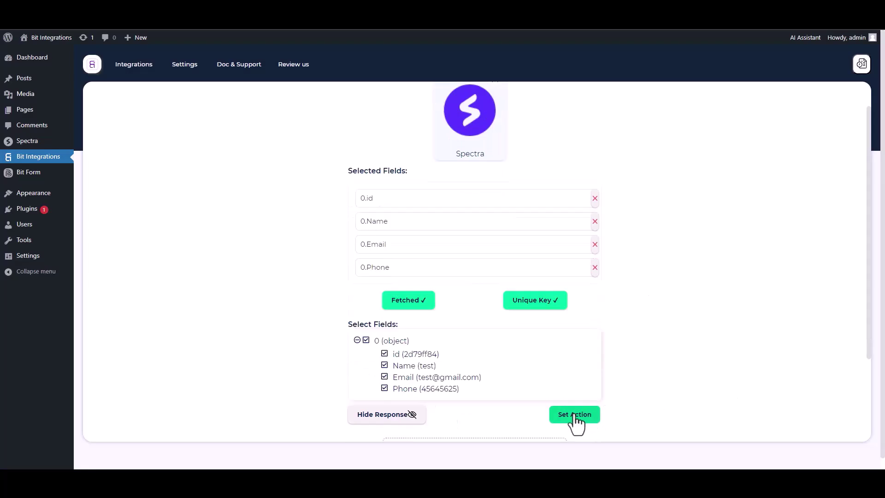
# Choose WPWebhooks as the action after searching 'wp', leaving its Link field empty for now
pyautogui.click(575, 415)
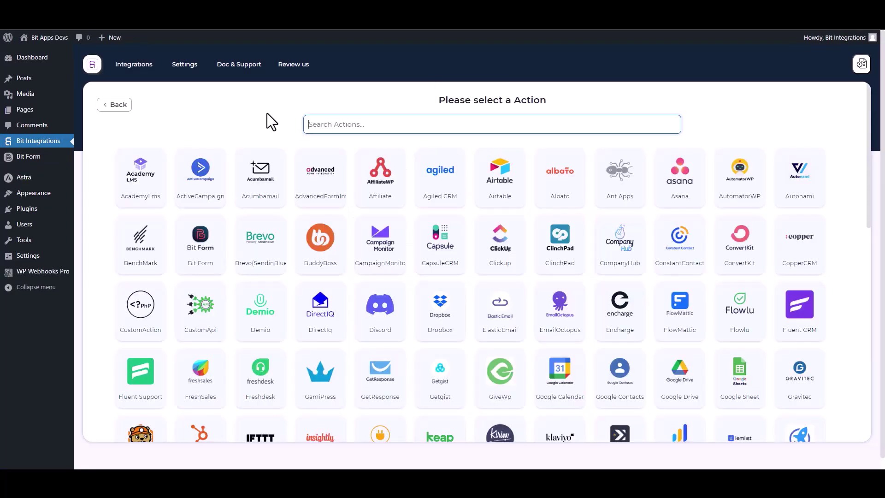
pyautogui.write('wp')
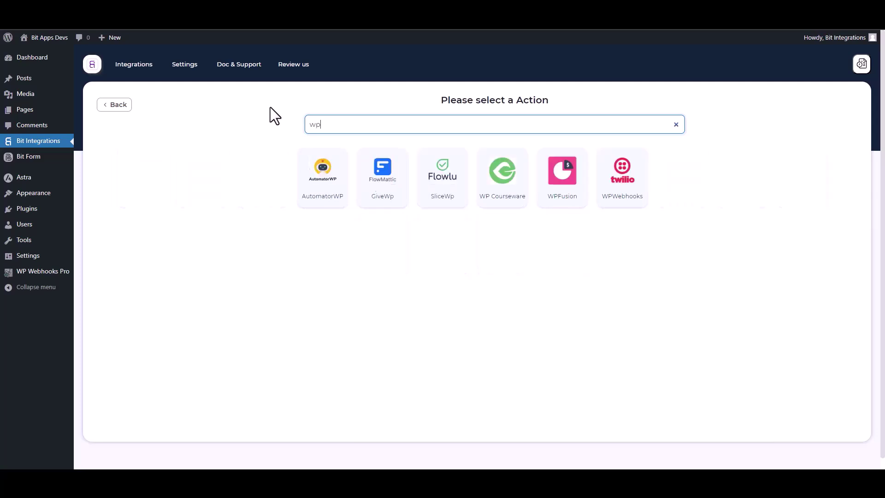
pyautogui.click(629, 203)
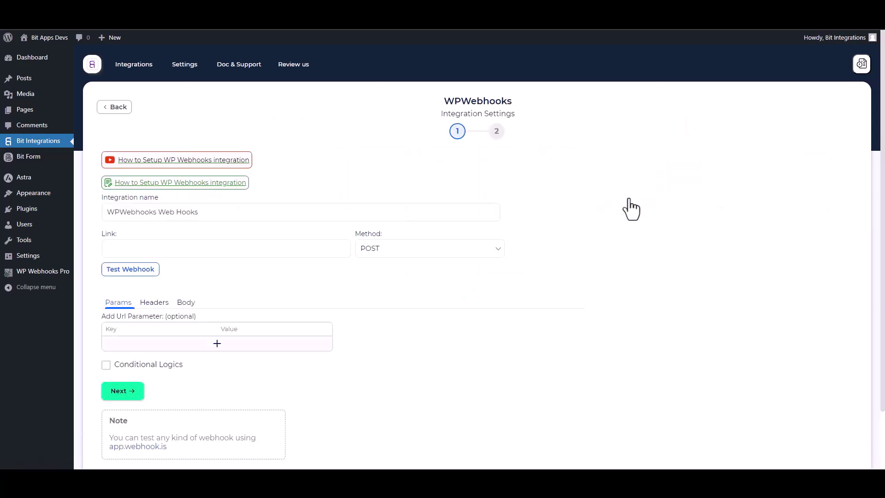
pyautogui.click(141, 254)
pyautogui.click(817, 256)
# In WP Webhooks Pro, create a flow named 'Bit Integrations'
pyautogui.click(43, 271)
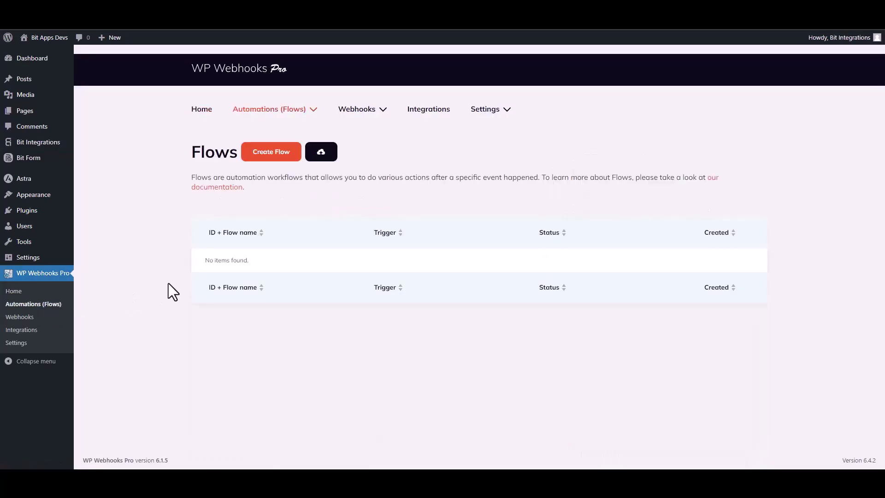
pyautogui.click(272, 156)
pyautogui.click(371, 121)
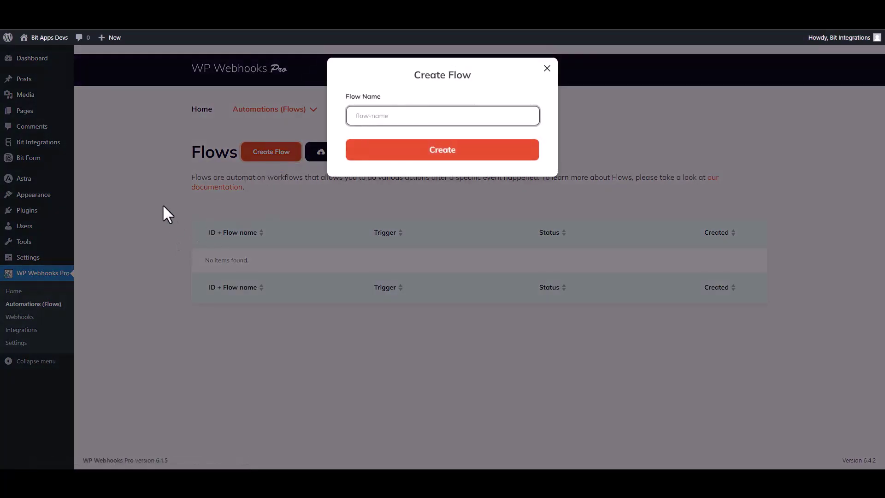
pyautogui.write('Bit Integrations')
pyautogui.click(441, 166)
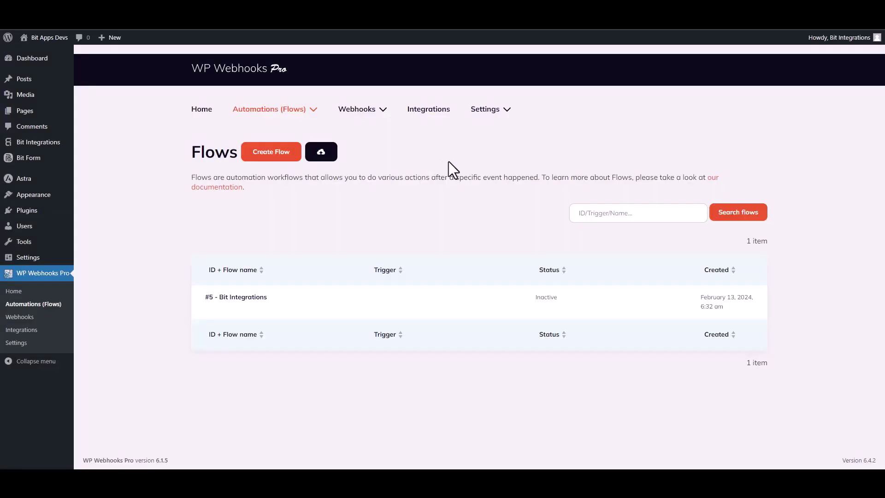
pyautogui.moveTo(232, 317)
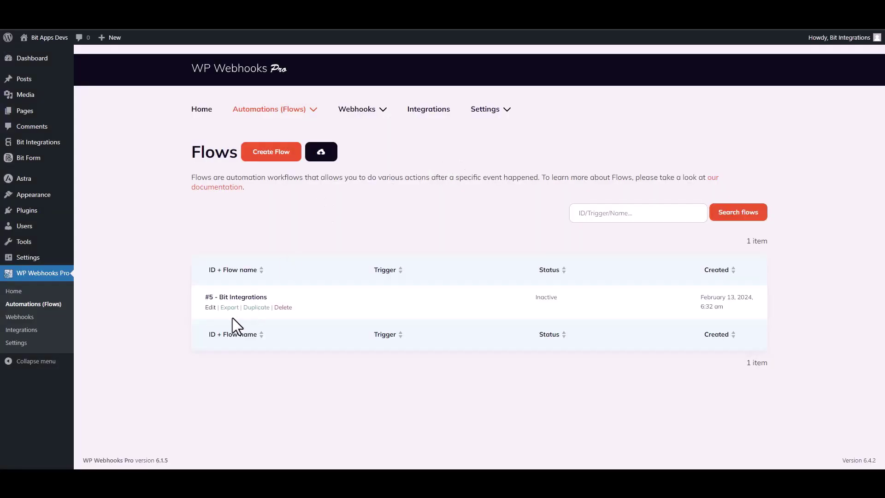
# Set the flow's trigger to Webhooks 'HTTP request received' and select its receivable trigger URL
pyautogui.click(207, 307)
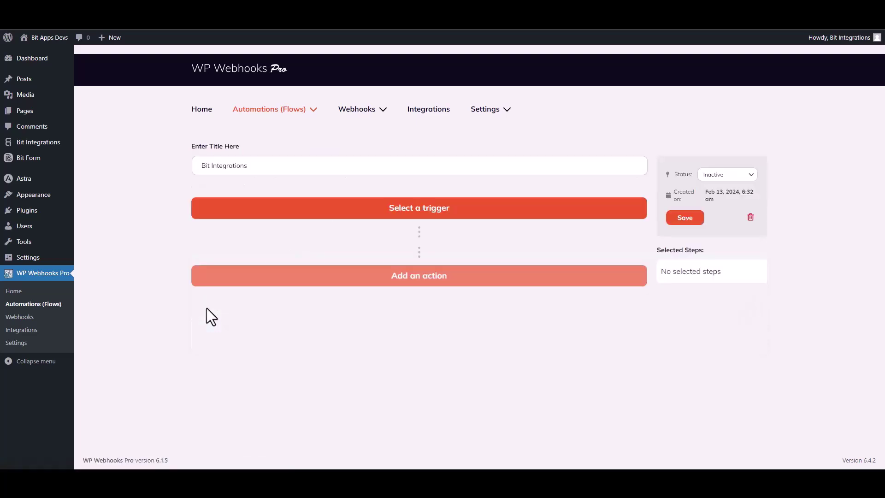
pyautogui.click(445, 215)
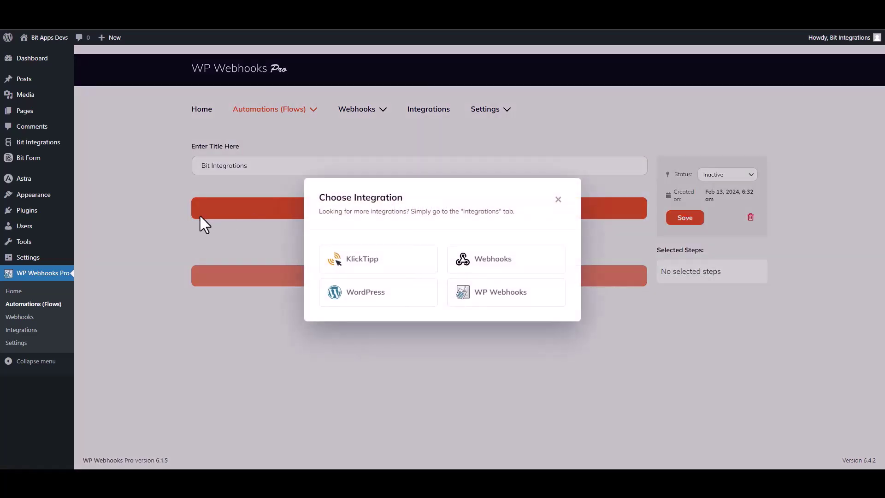
pyautogui.click(496, 260)
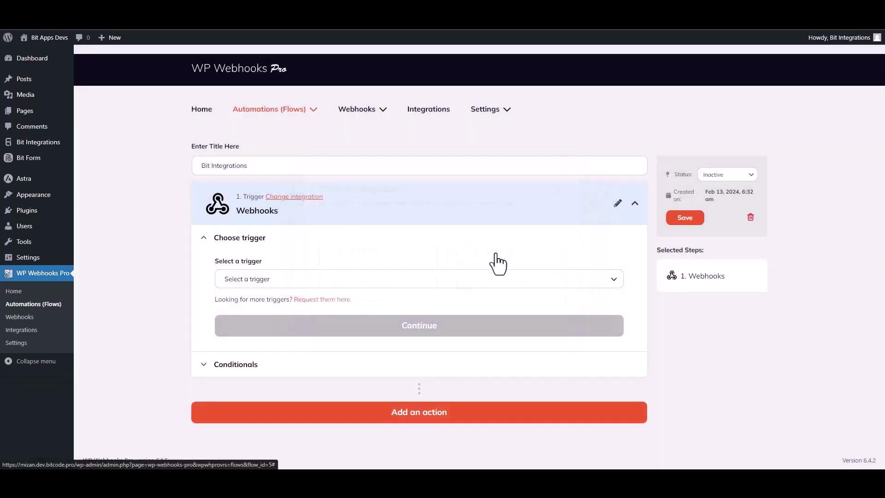
pyautogui.click(268, 282)
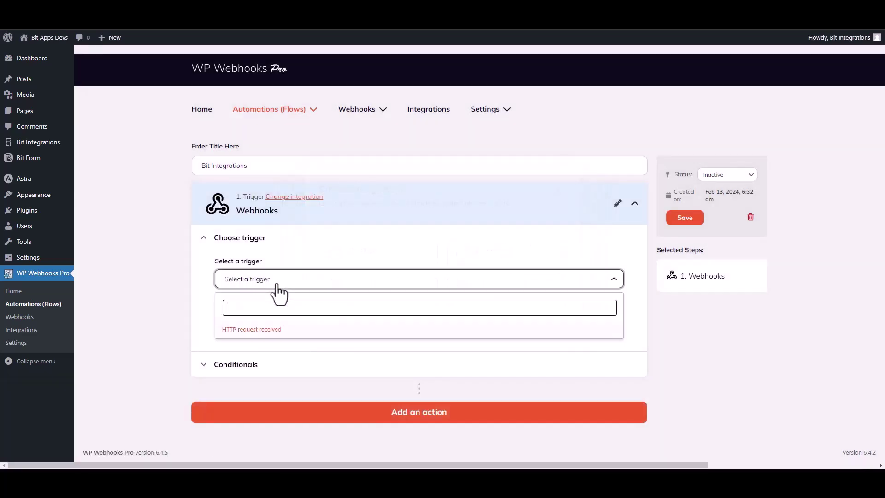
pyautogui.click(266, 331)
pyautogui.click(409, 341)
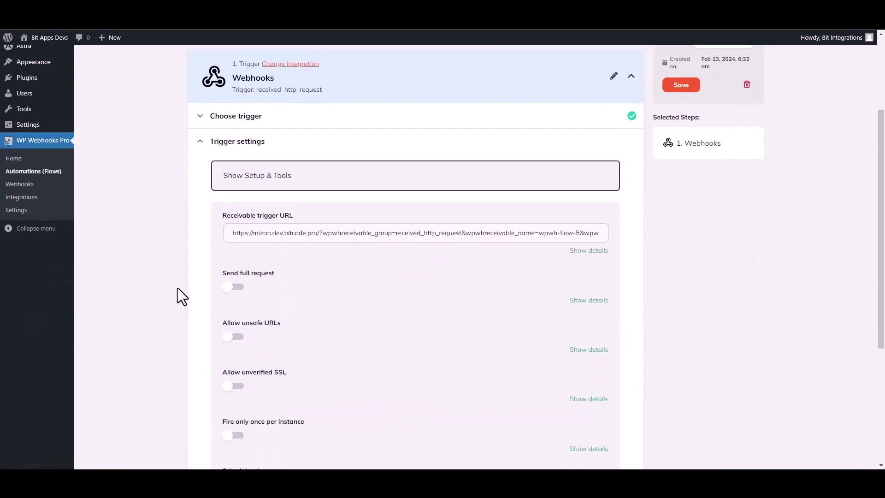
pyautogui.tripleClick(353, 233)
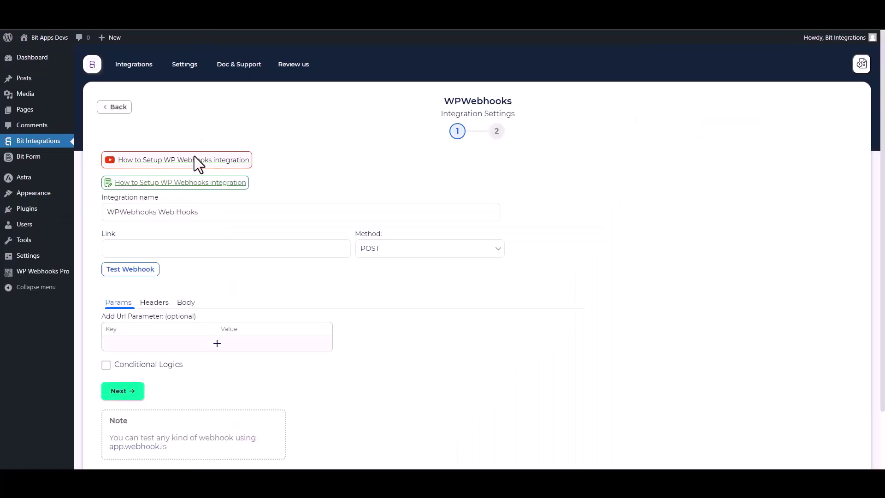
# Paste the receivable URL into Link and send all form data in the body as application/json
pyautogui.click(151, 247)
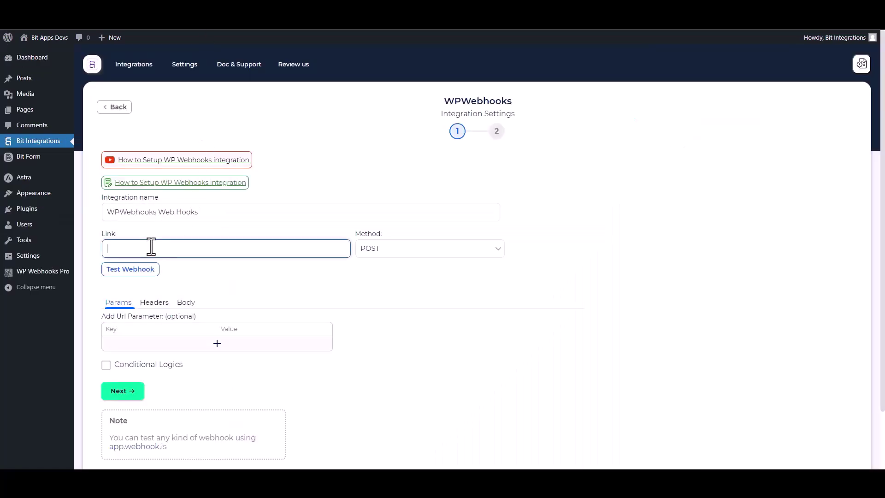
pyautogui.hotkey('ctrl', 'v')
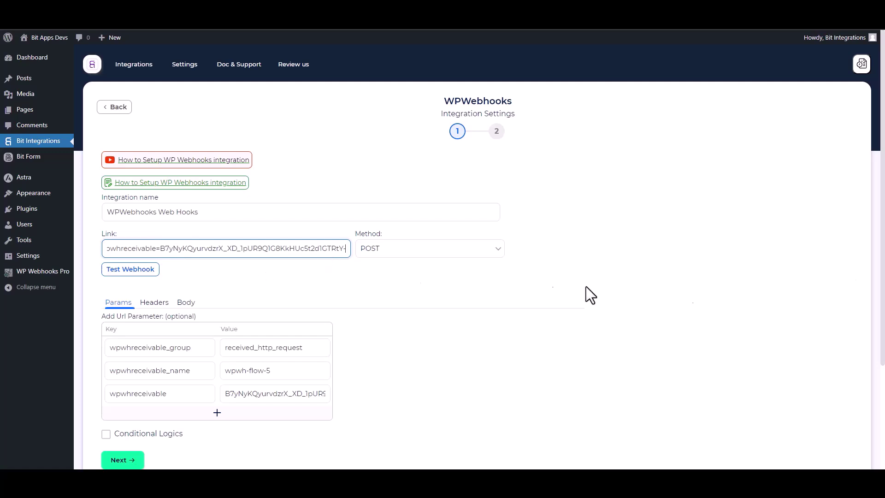
pyautogui.scroll(-2, 248, 274)
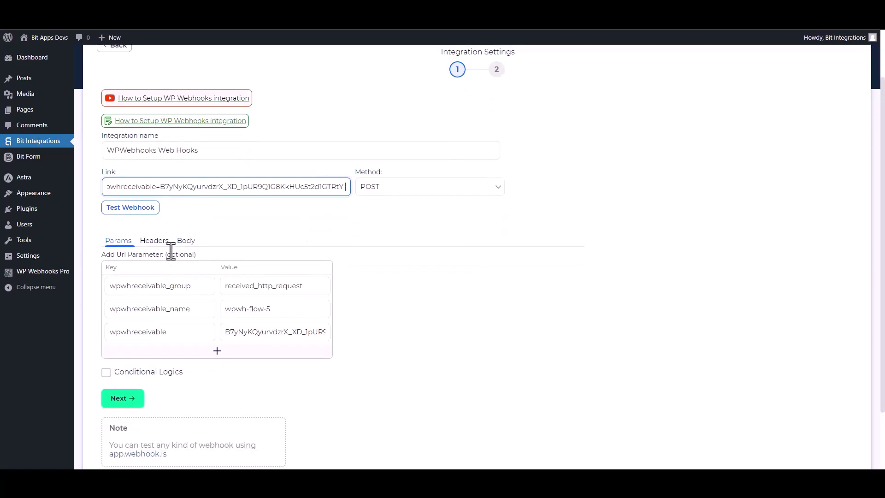
pyautogui.click(188, 243)
pyautogui.click(114, 267)
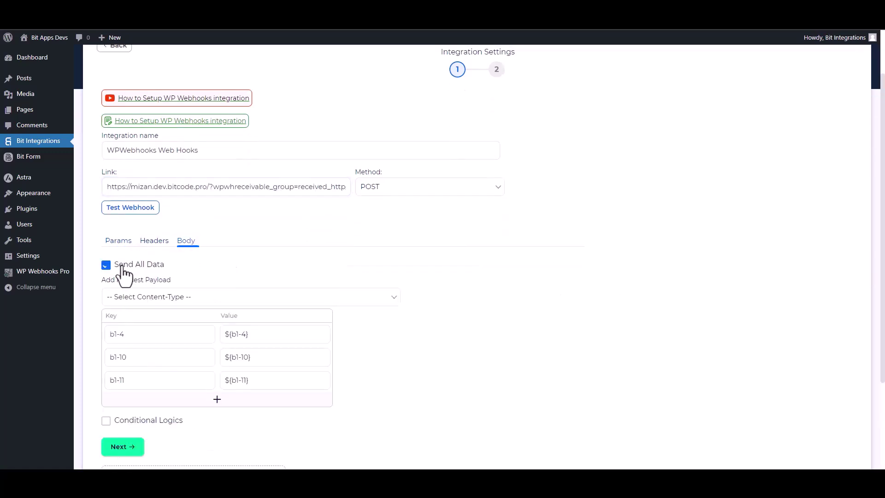
pyautogui.click(188, 299)
pyautogui.click(153, 321)
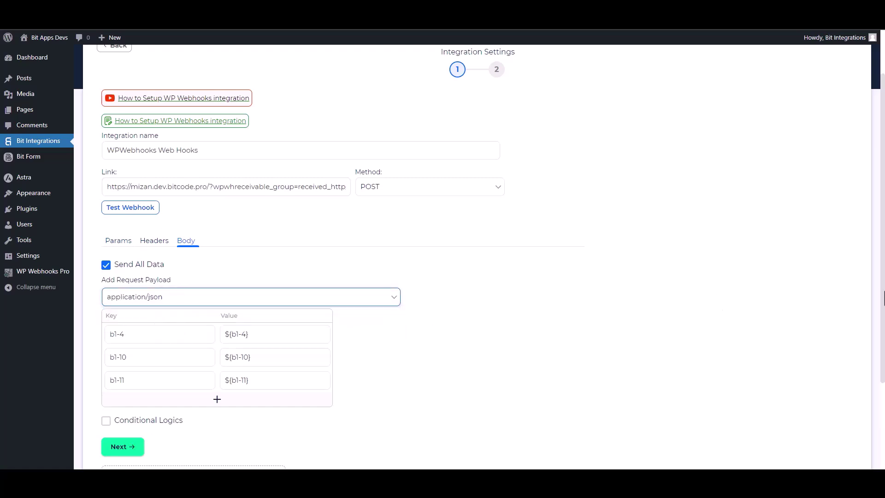
pyautogui.scroll(-1, 875, 299)
pyautogui.scroll(-2, 820, 336)
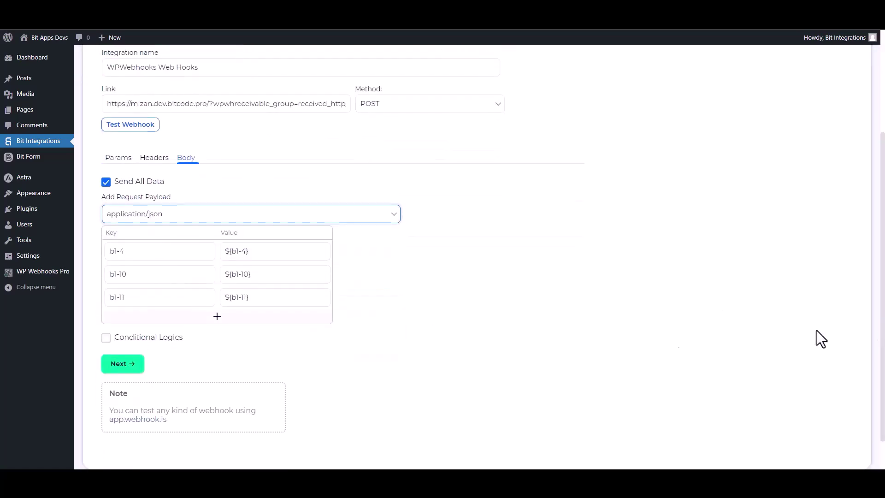
# Test the webhook successfully, then save the integration with Next and Finish & Save
pyautogui.click(150, 131)
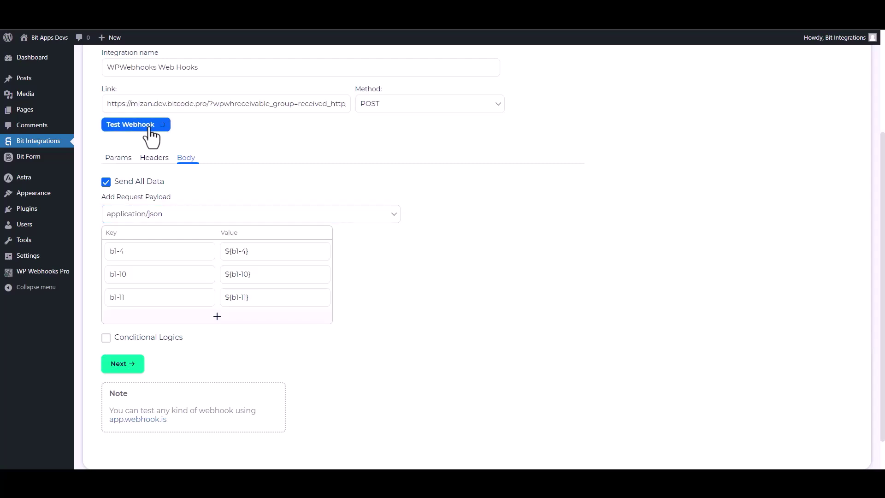
pyautogui.moveTo(314, 263)
pyautogui.moveTo(302, 307)
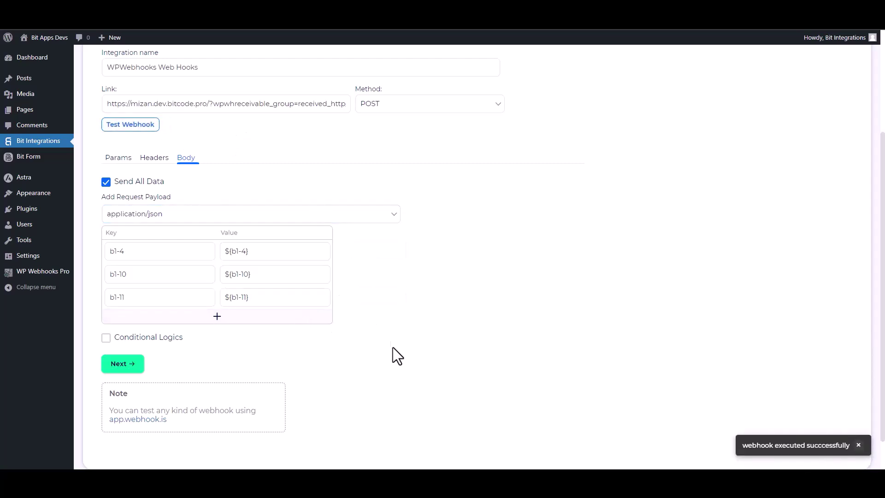
pyautogui.click(132, 341)
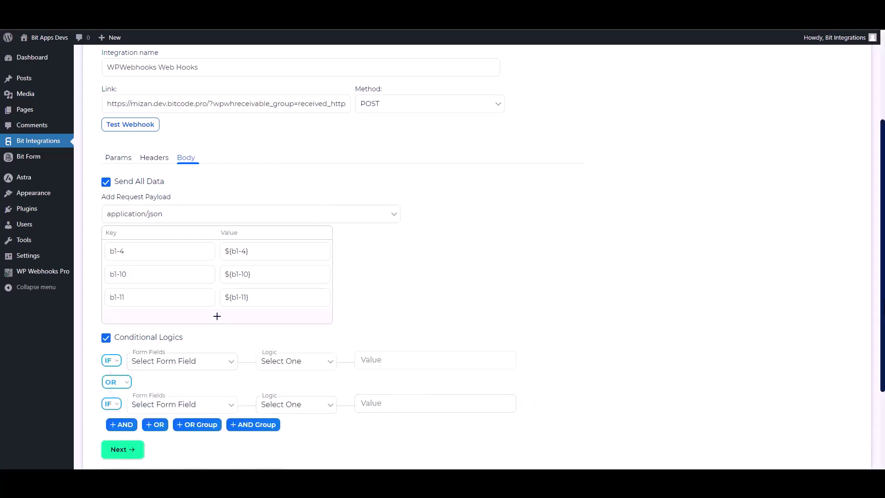
pyautogui.scroll(-3, 396, 387)
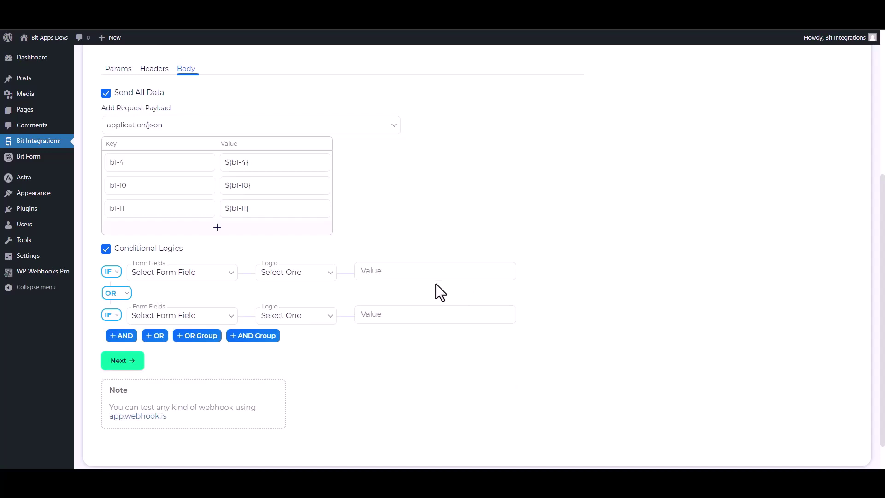
pyautogui.click(121, 248)
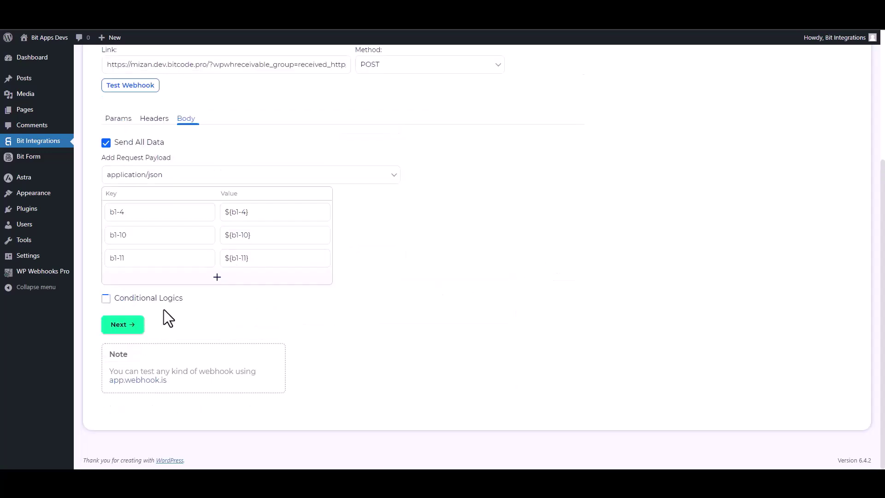
pyautogui.click(134, 326)
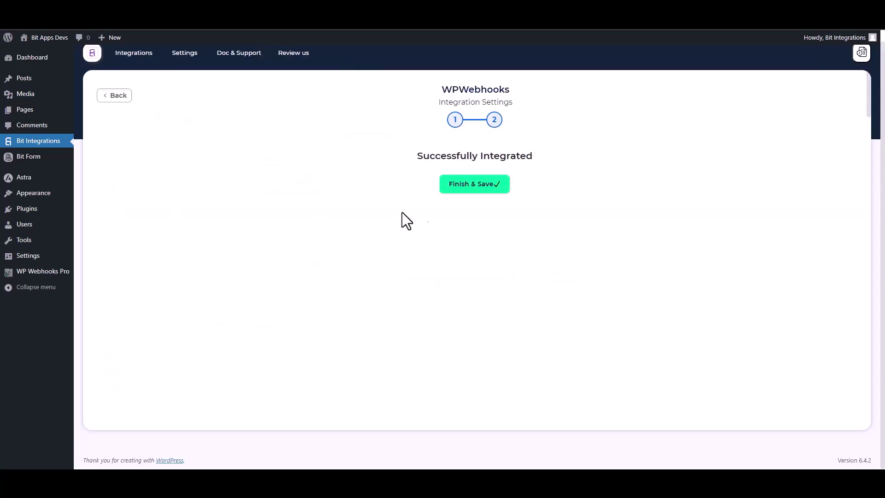
pyautogui.click(466, 190)
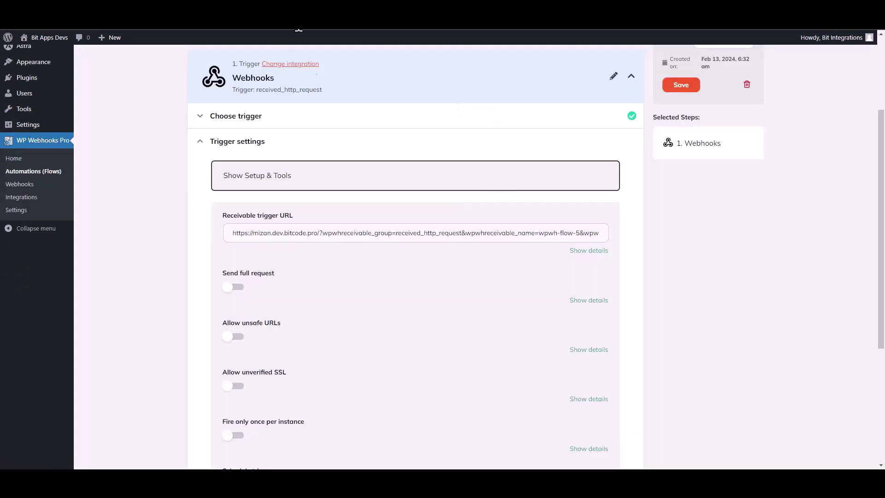
# Save the trigger fields, load Log #18 as the test data, and finish the trigger
pyautogui.scroll(-4, 479, 315)
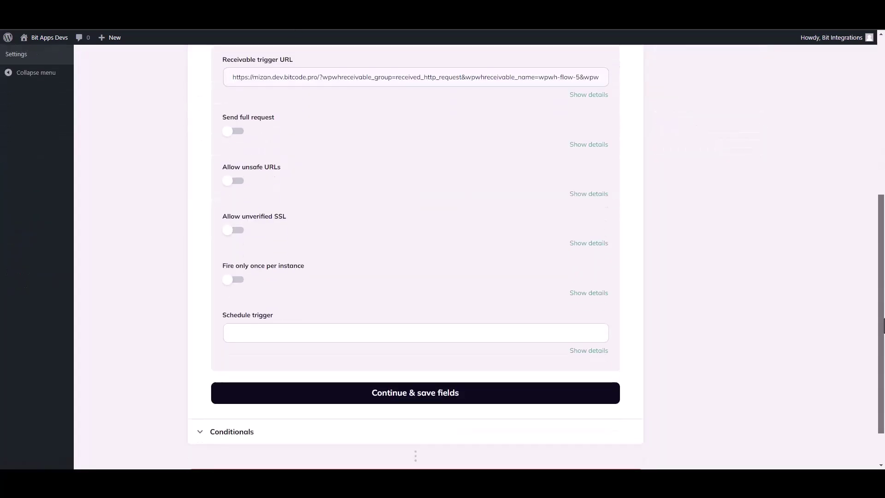
pyautogui.click(411, 388)
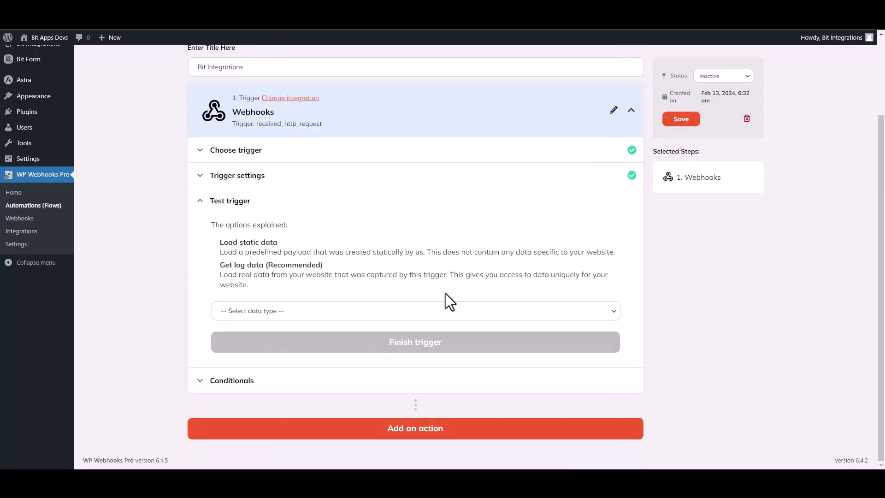
pyautogui.click(273, 311)
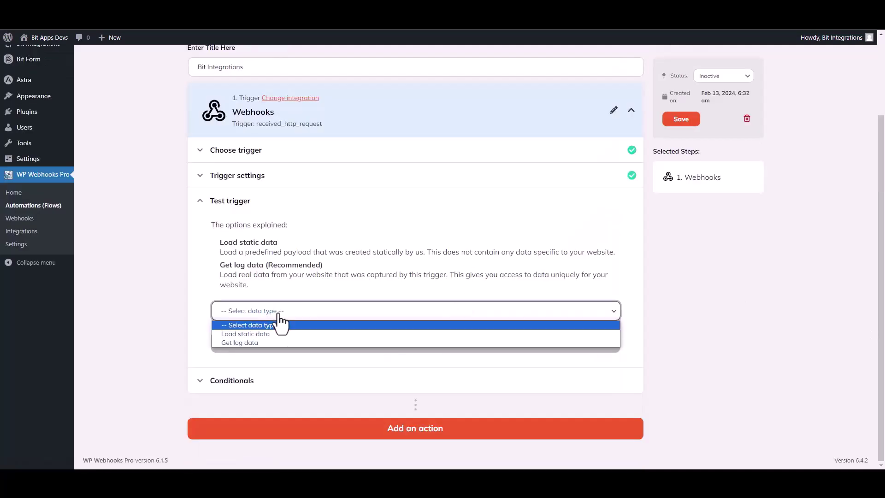
pyautogui.click(252, 343)
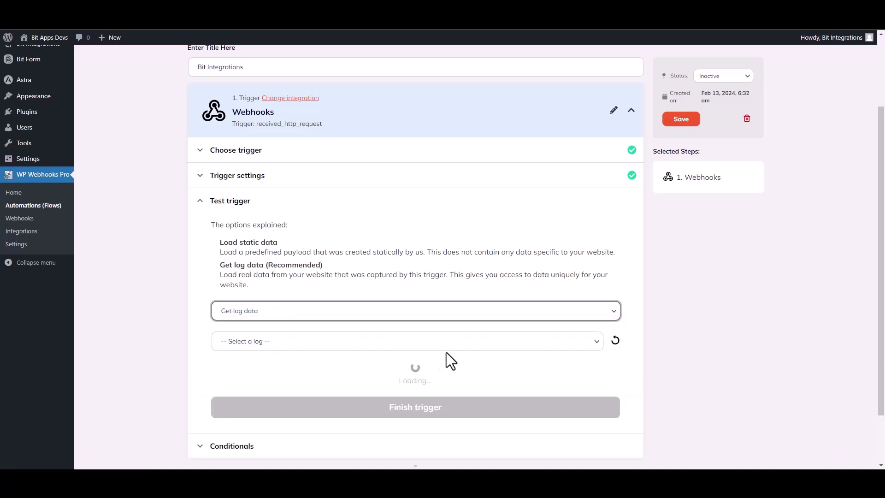
pyautogui.click(470, 349)
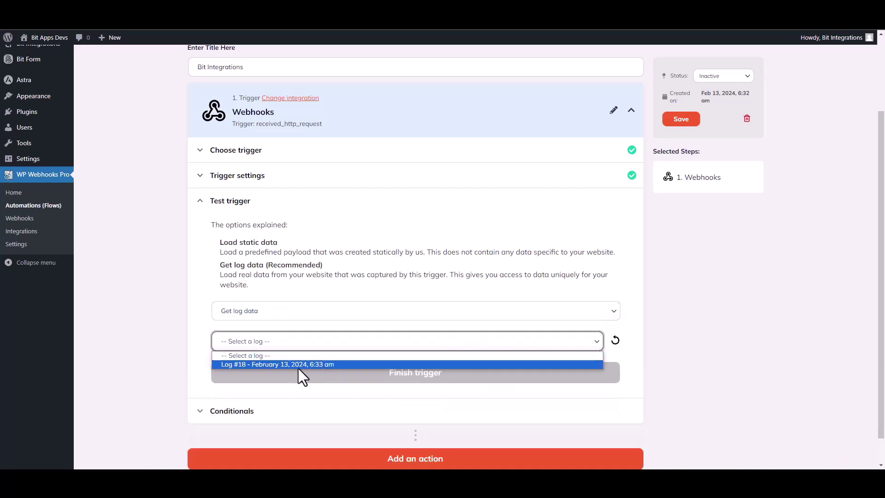
pyautogui.click(288, 364)
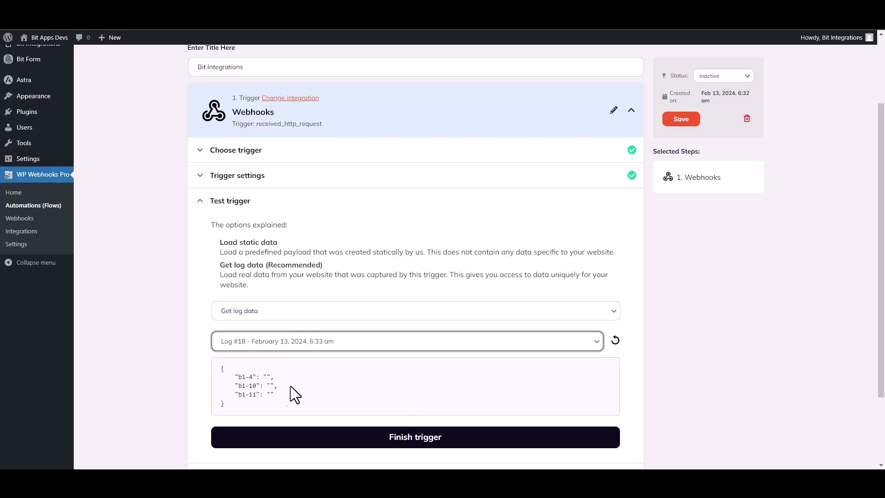
pyautogui.moveTo(276, 400); pyautogui.dragTo(220, 367)
pyautogui.click(396, 399)
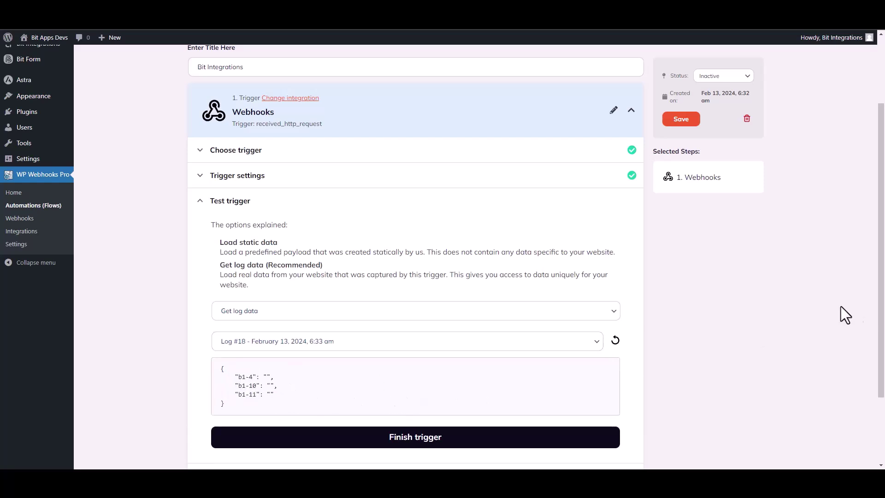
pyautogui.scroll(-2, 521, 328)
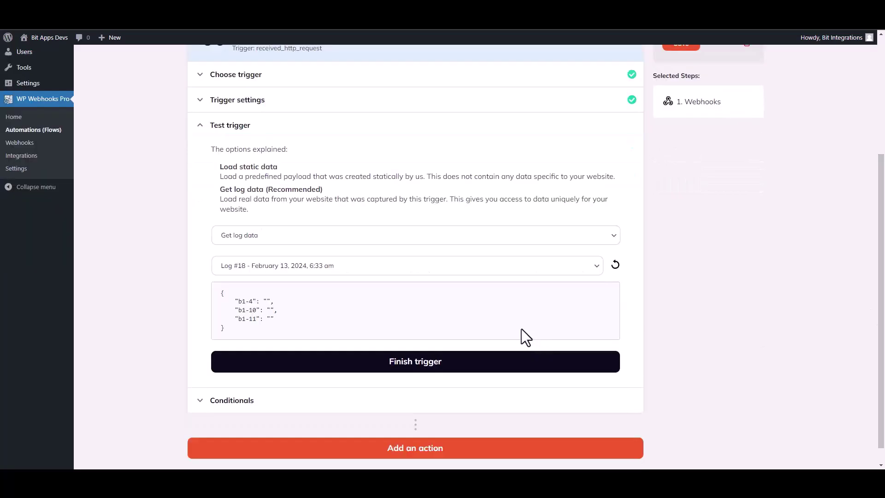
pyautogui.click(421, 367)
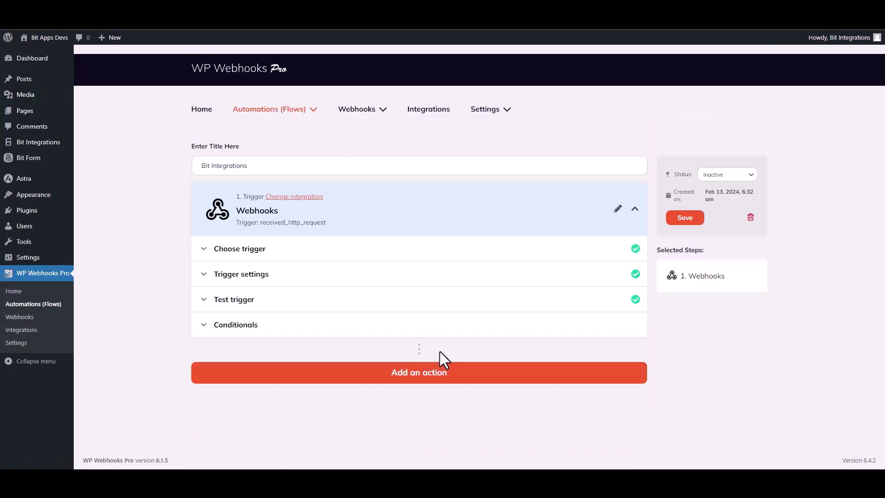
# Add a WordPress 'Create user' action to the flow, found by searching 'create u'
pyautogui.click(420, 375)
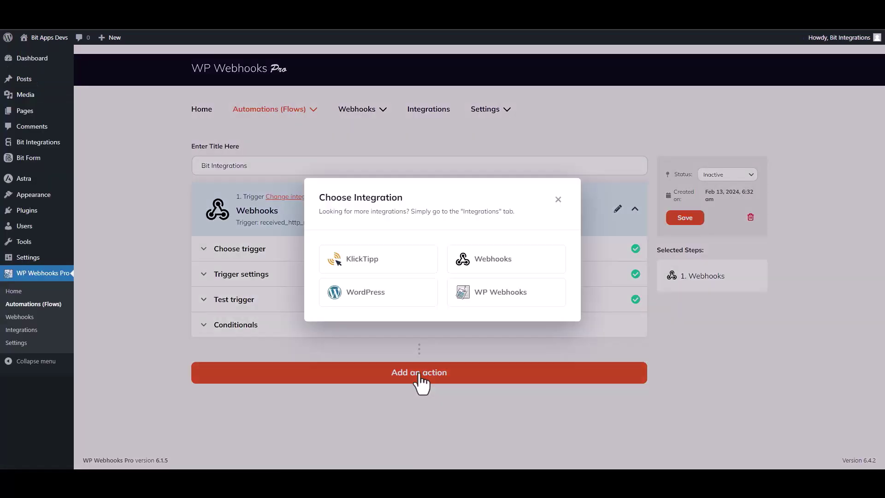
pyautogui.click(383, 294)
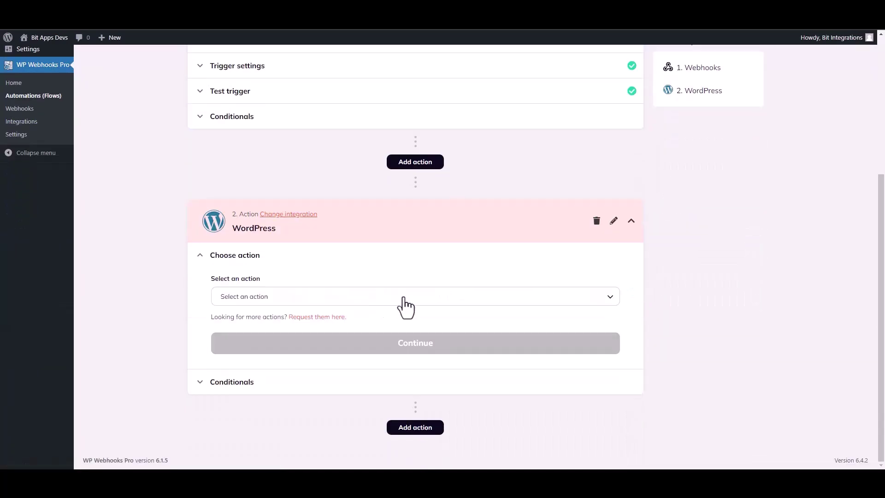
pyautogui.click(275, 298)
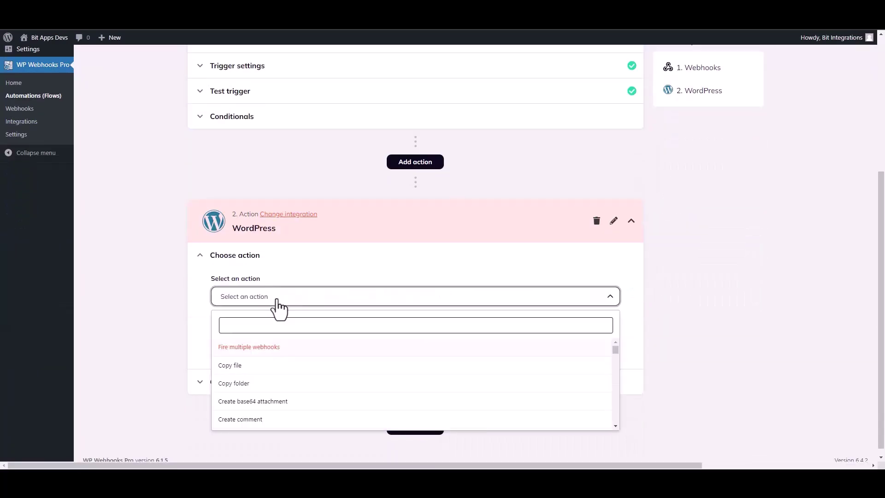
pyautogui.write('c')
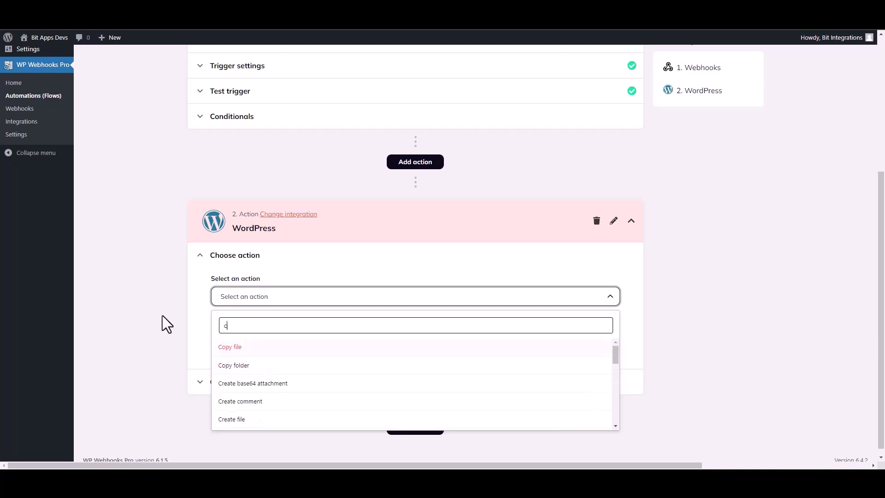
pyautogui.write('reate u')
pyautogui.click(228, 365)
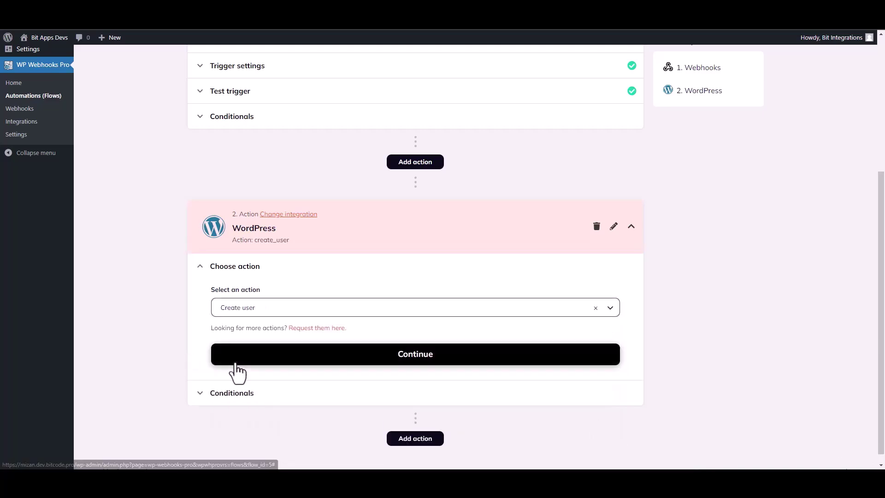
pyautogui.click(328, 357)
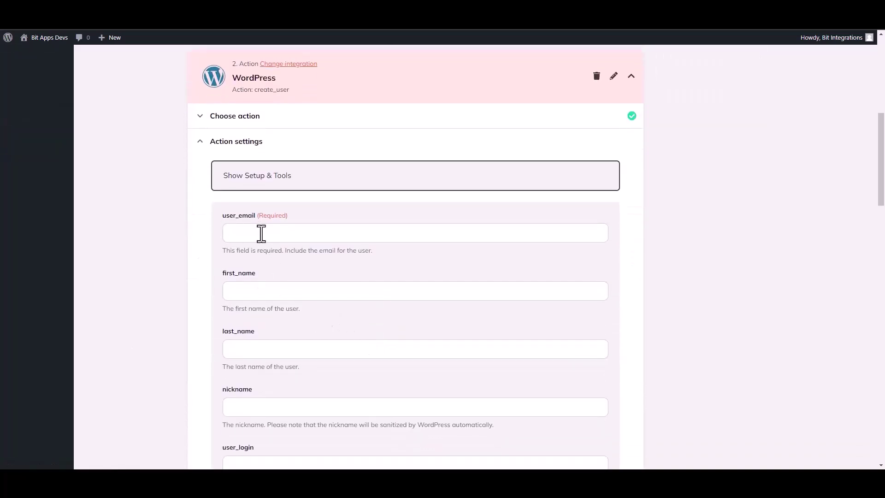
# Fill user_email with the webhook's {b1-4} tag
pyautogui.click(257, 237)
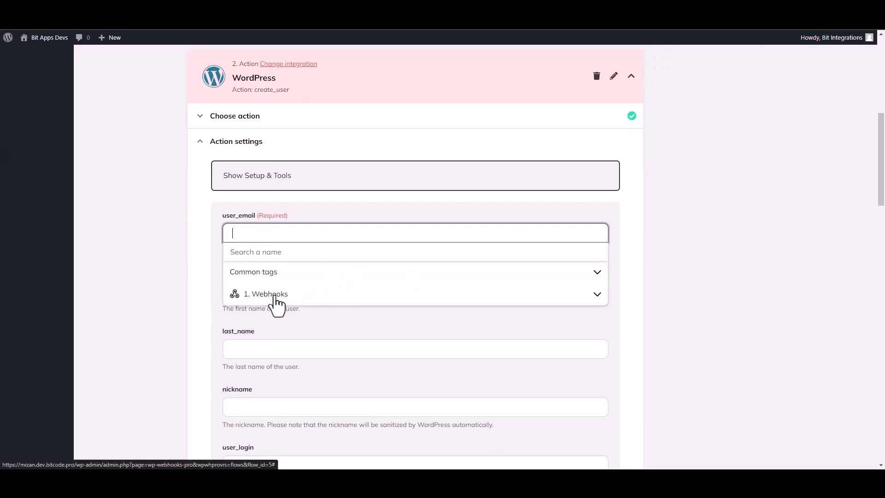
pyautogui.click(275, 298)
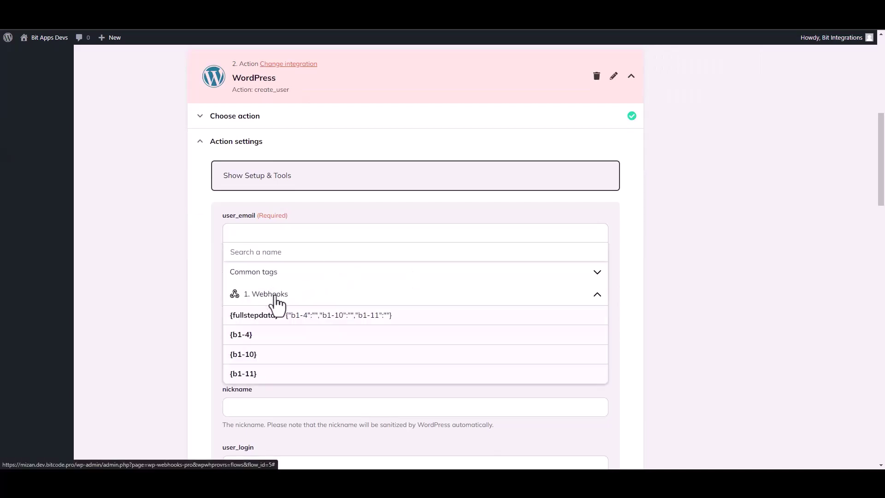
pyautogui.click(254, 340)
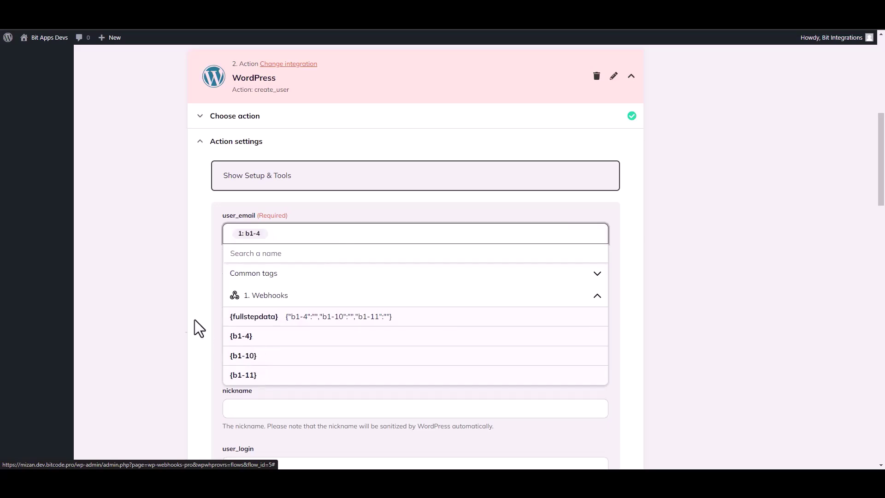
pyautogui.click(168, 309)
# Fill first_name with the webhook's {b1-10} tag
pyautogui.click(250, 301)
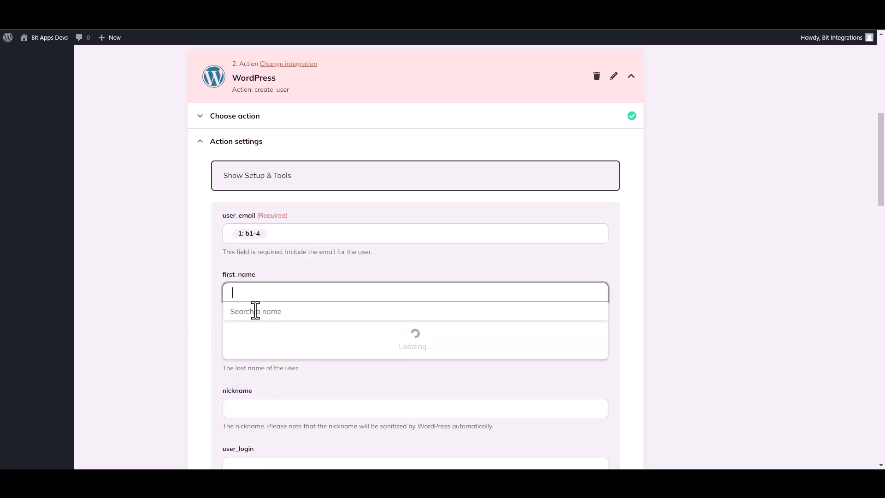
pyautogui.click(278, 361)
pyautogui.click(261, 416)
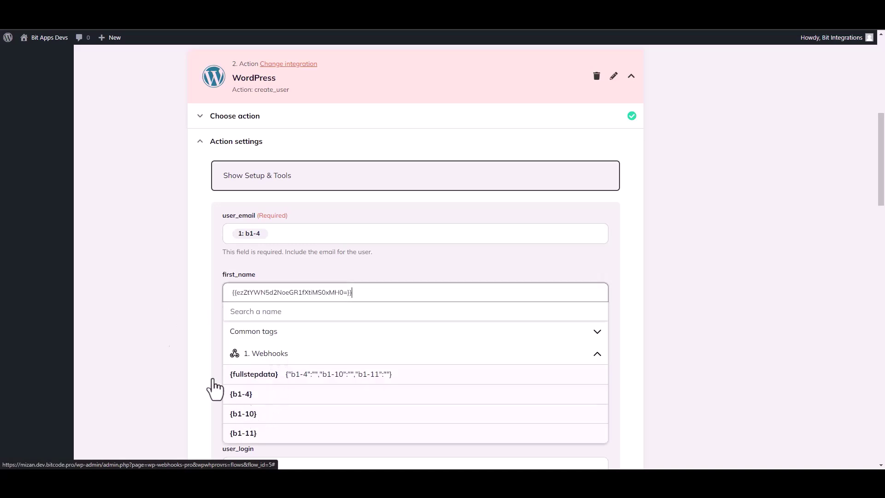
pyautogui.moveTo(883, 194); pyautogui.dragTo(883, 434)
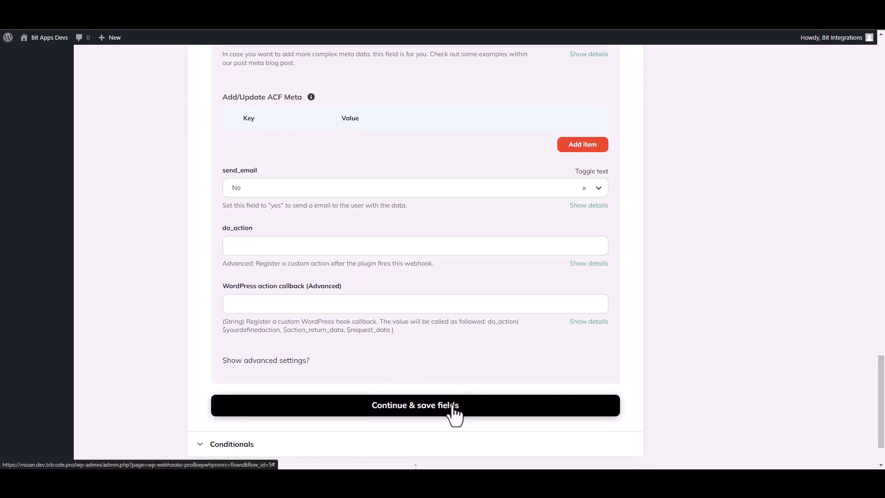
# Save the Create user field mappings and fire a live test of the action
pyautogui.click(455, 410)
pyautogui.click(268, 313)
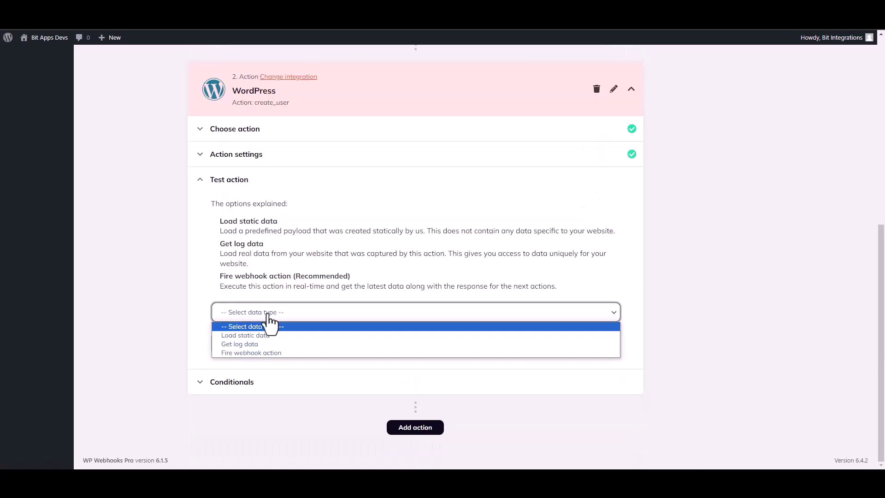
pyautogui.click(243, 352)
pyautogui.click(249, 342)
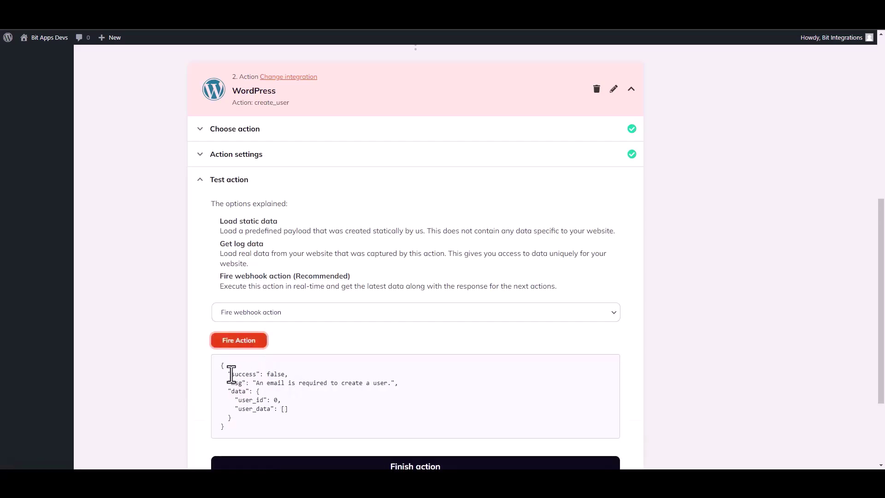
# Check the test response ('An email is required to create a user.') and finish the action step
pyautogui.doubleClick(231, 375)
pyautogui.scroll(-2, 882, 346)
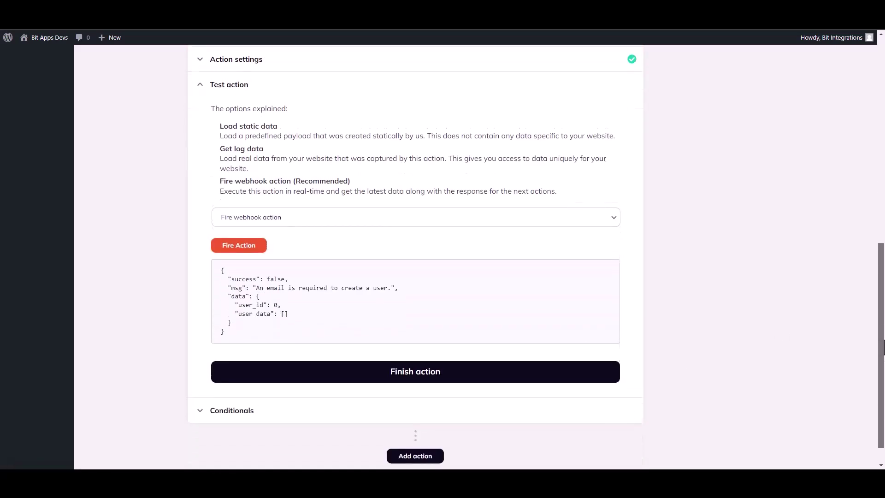
pyautogui.click(429, 360)
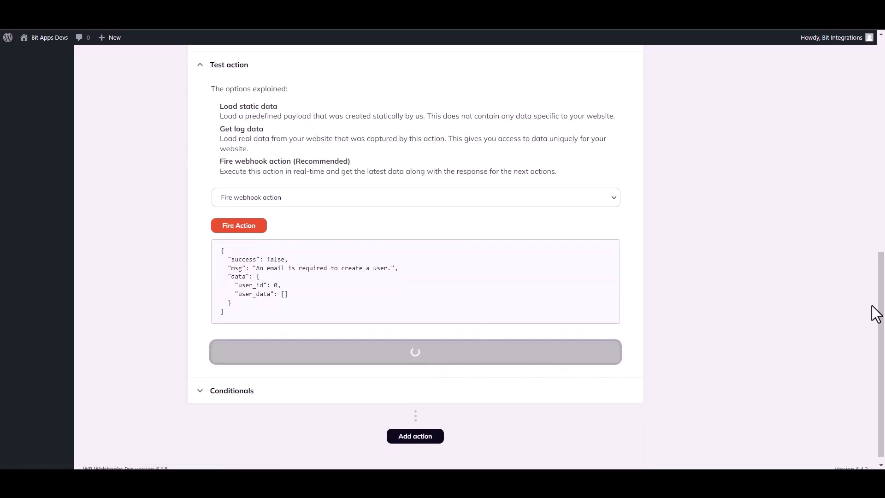
pyautogui.scroll(3, 883, 297)
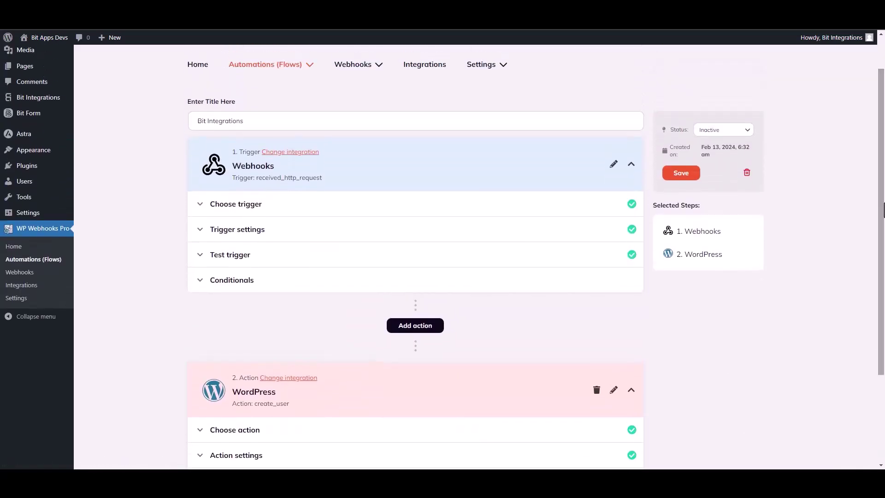
# Switch the Bit Integrations flow status from Inactive to Active and save it
pyautogui.click(723, 131)
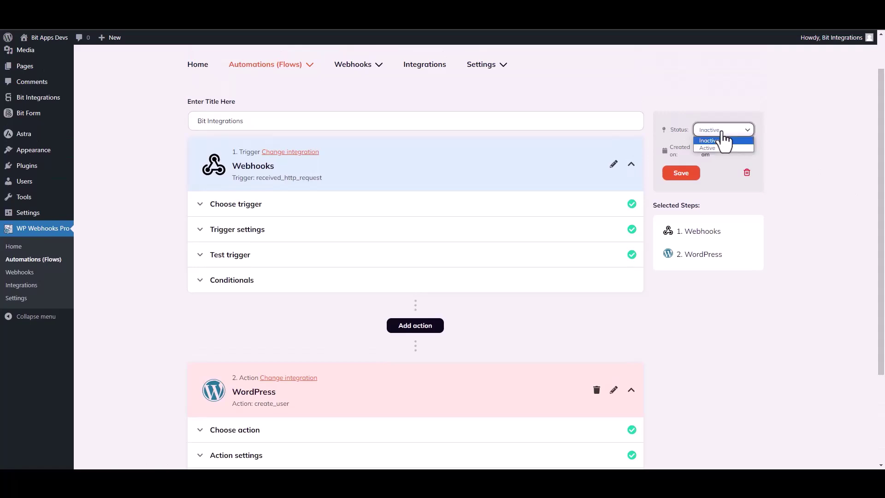
pyautogui.click(709, 149)
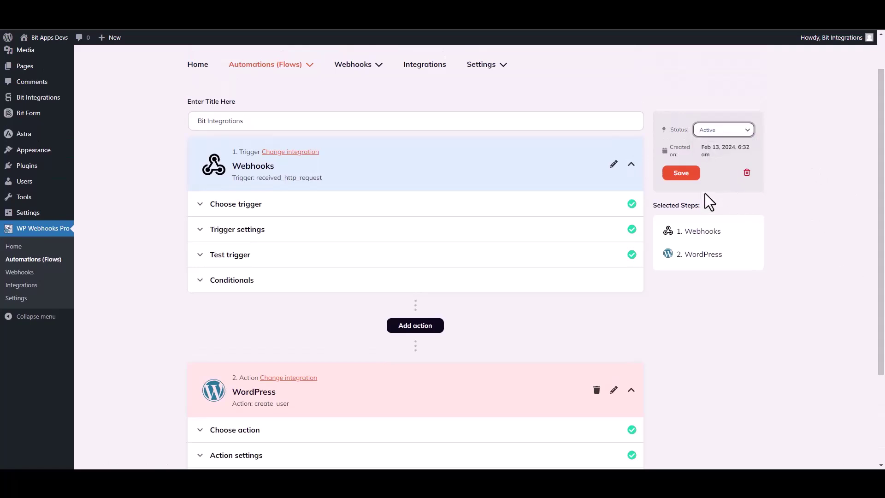
pyautogui.click(682, 176)
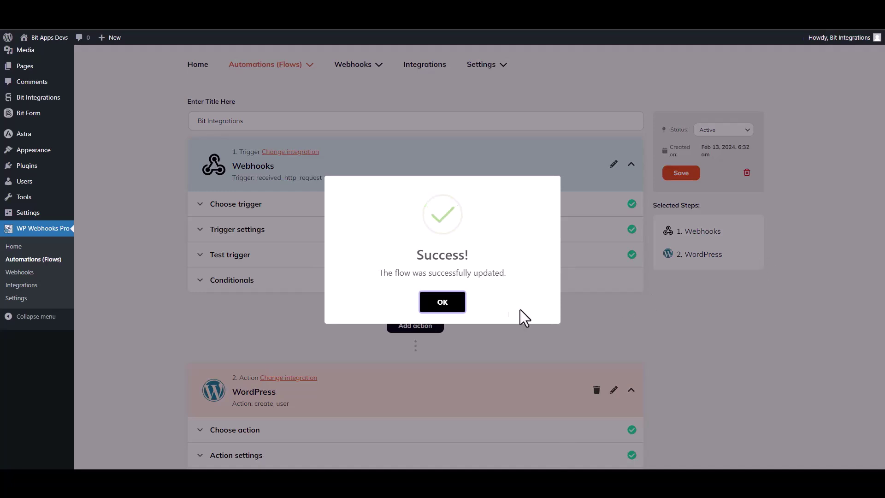
pyautogui.click(457, 303)
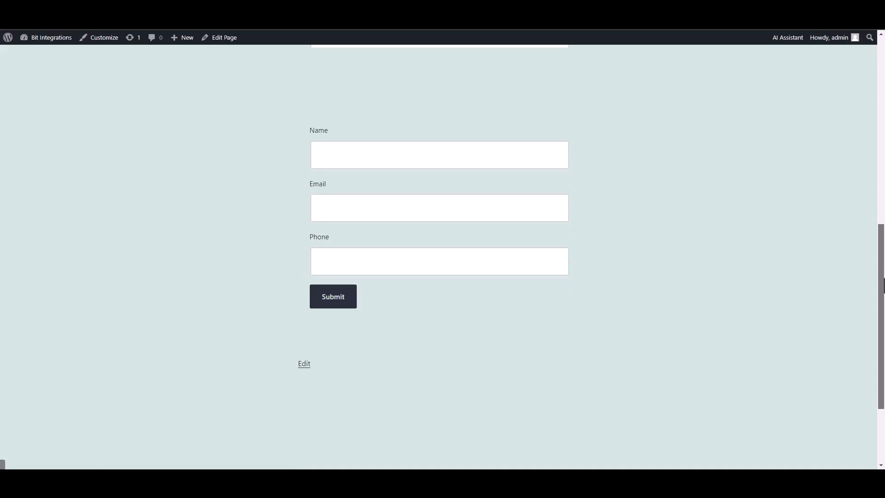
# Submit the Spectra form with name 'Bit Integrations', a test e-mail address and a phone number
pyautogui.click(522, 184)
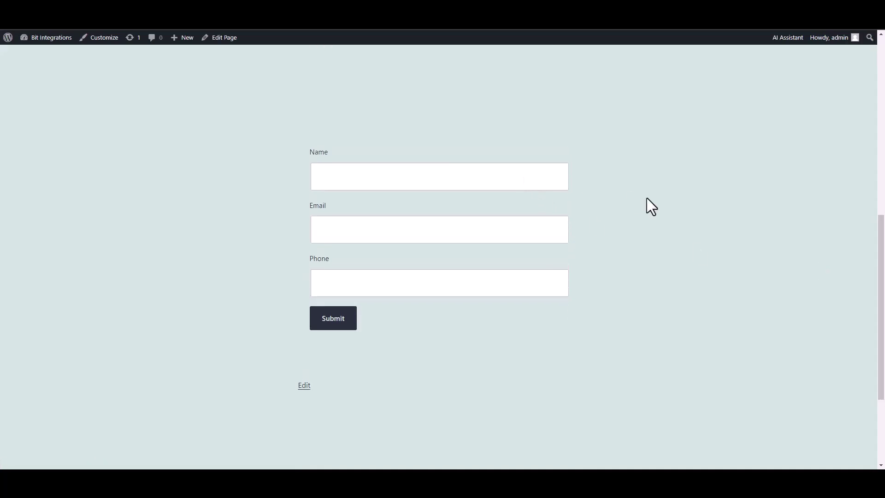
pyautogui.write('Bit Integrations')
pyautogui.click(523, 224)
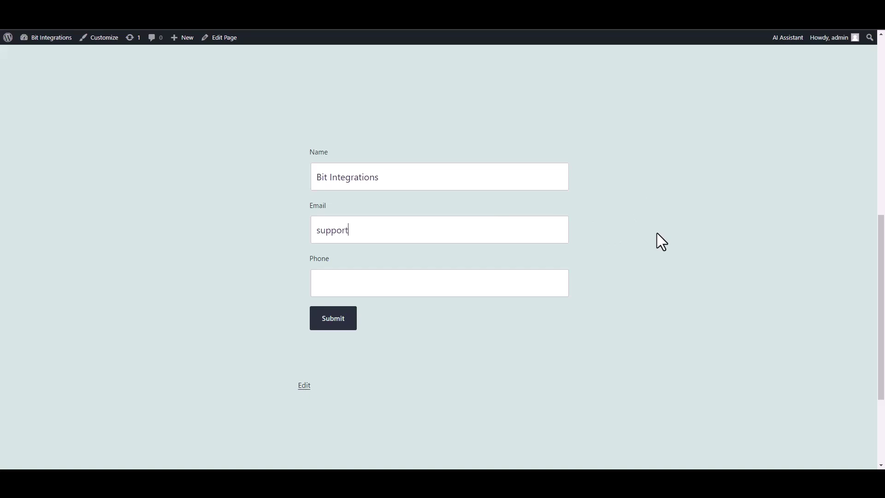
pyautogui.click(522, 283)
pyautogui.write('444555666')
pyautogui.click(351, 326)
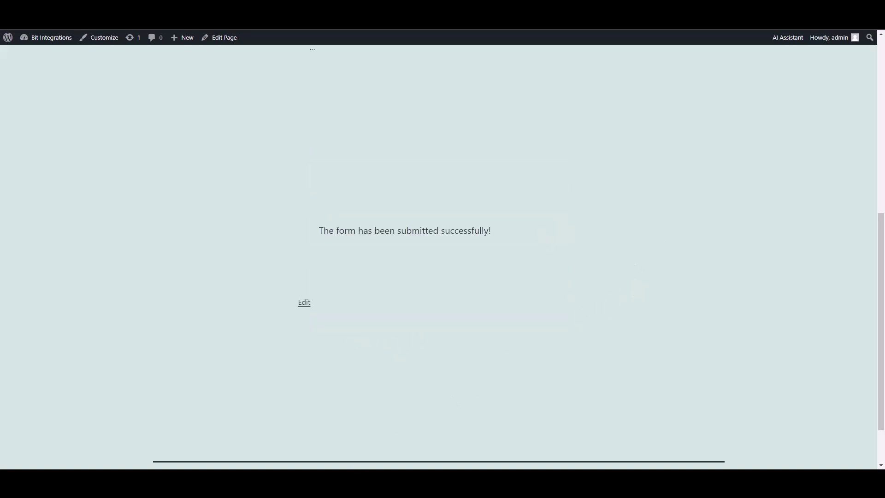